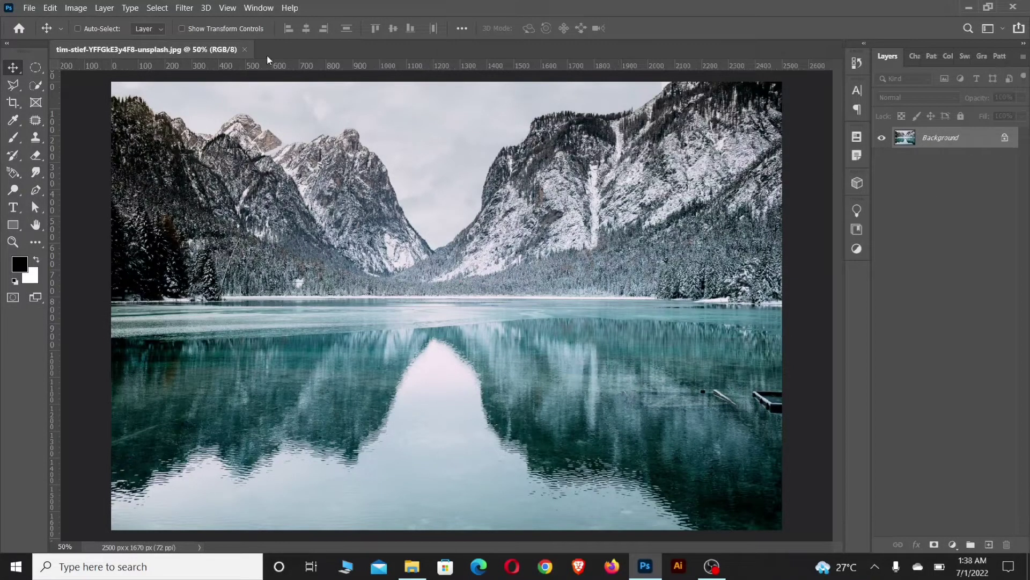
# Place a horizontal guide on the shoreline (Y 807.5 px) and a vertical guide through the centre.
pyautogui.click(226, 8)
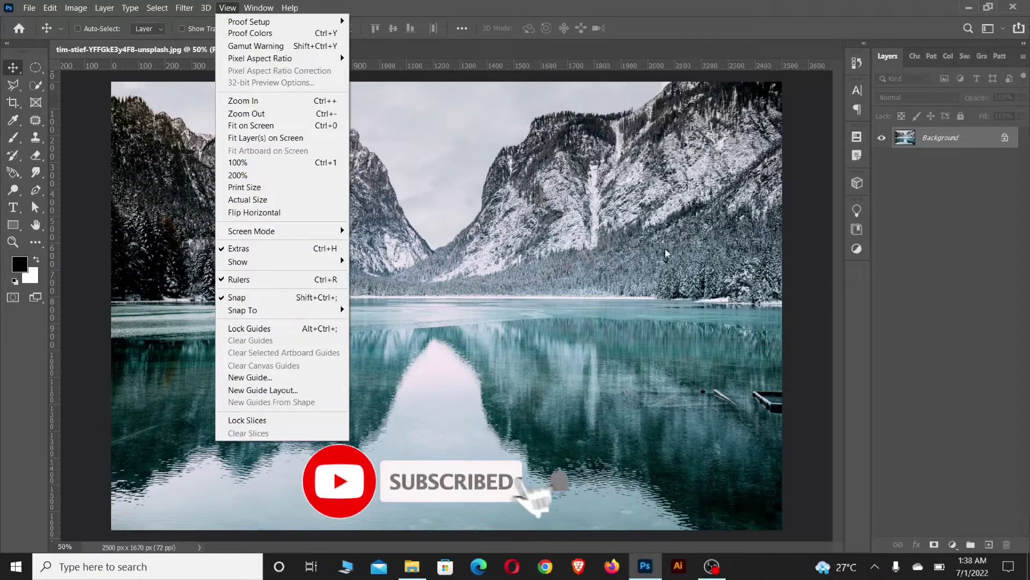
pyautogui.click(520, 69)
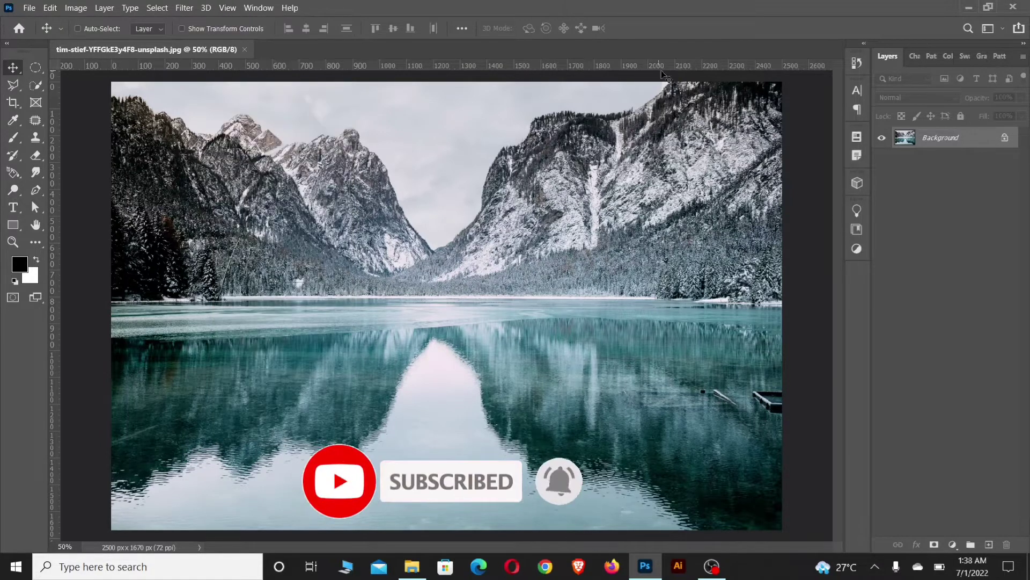
pyautogui.moveTo(465, 70); pyautogui.dragTo(466, 303)
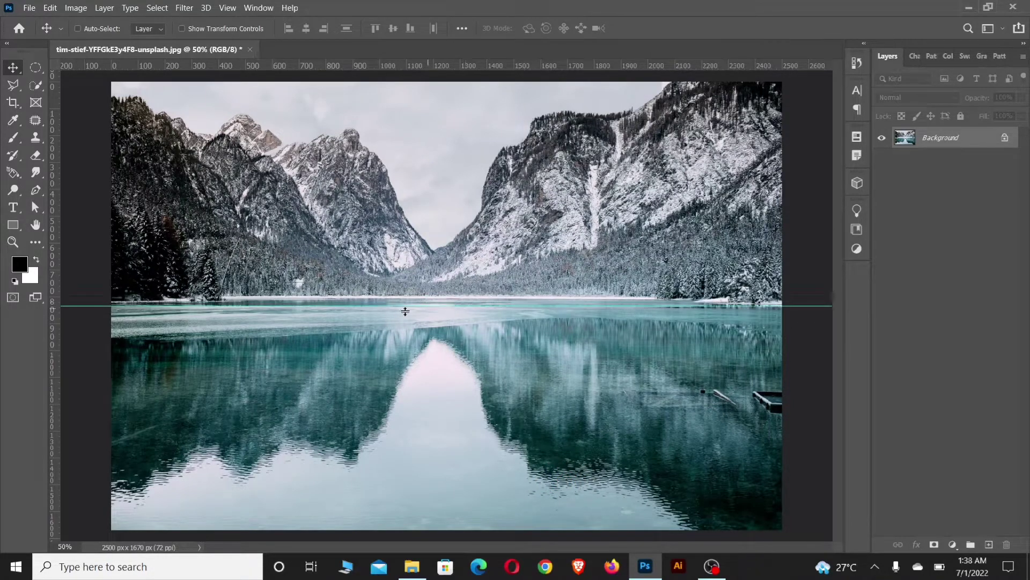
pyautogui.moveTo(52, 303); pyautogui.dragTo(448, 306)
# Add empty Layer 1 and draw an about 1292 px circular selection centred on the guide crossing.
pyautogui.click(989, 544)
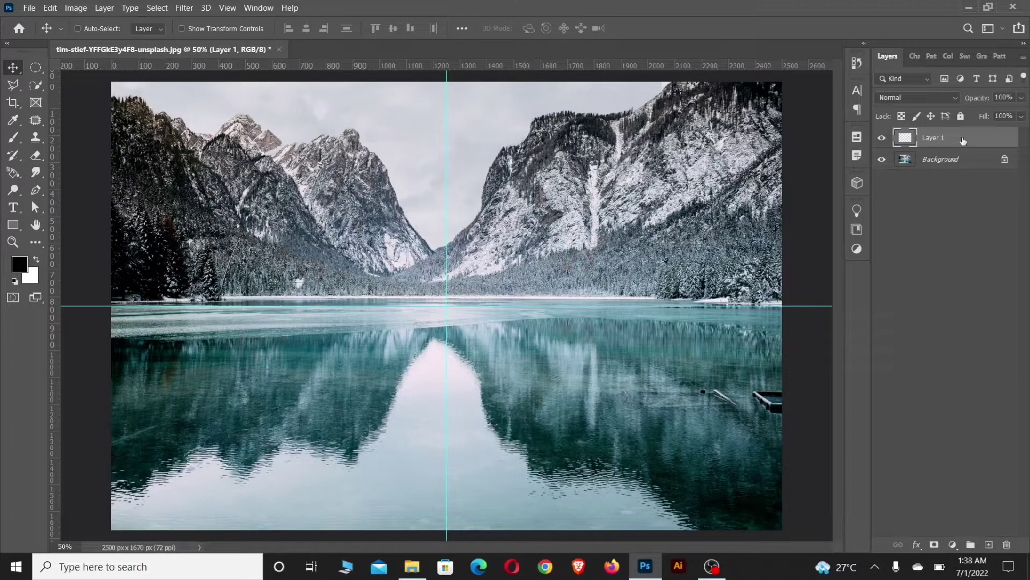
pyautogui.click(41, 70)
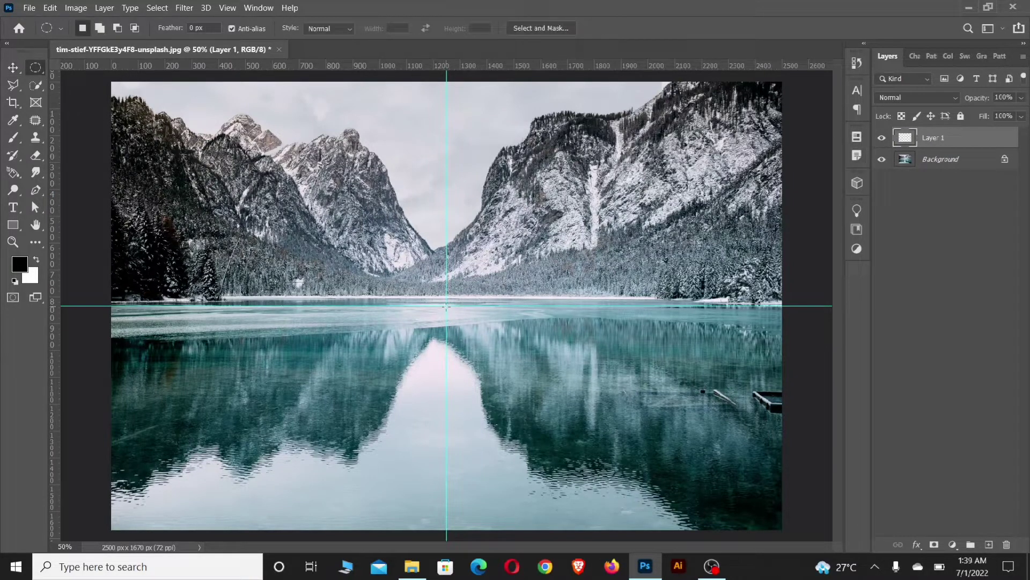
pyautogui.moveTo(446, 306)
pyautogui.mouseDown()
pyautogui.moveTo(567, 456)
pyautogui.moveTo(606, 483)
pyautogui.mouseUp()
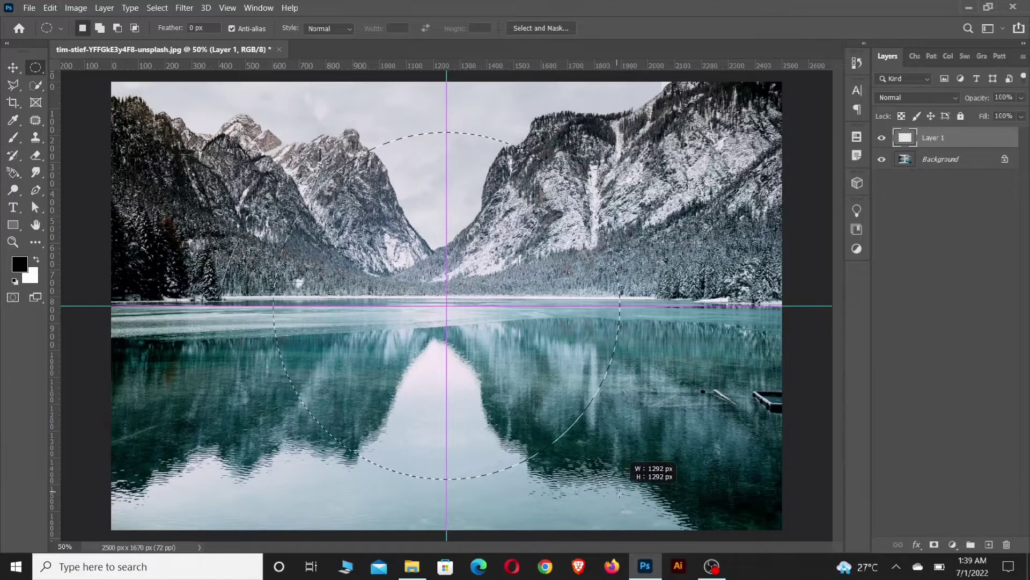
pyautogui.moveTo(606, 483)
pyautogui.mouseDown()
pyautogui.moveTo(624, 494)
pyautogui.moveTo(610, 482)
pyautogui.mouseUp()
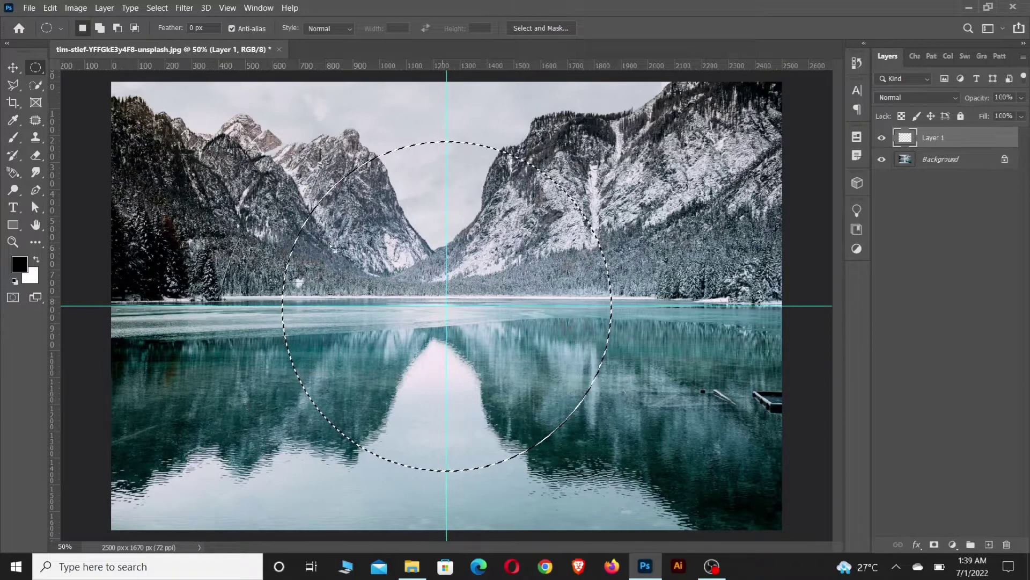
# Fill the circular selection on Layer 1 with solid black.
pyautogui.click(51, 8)
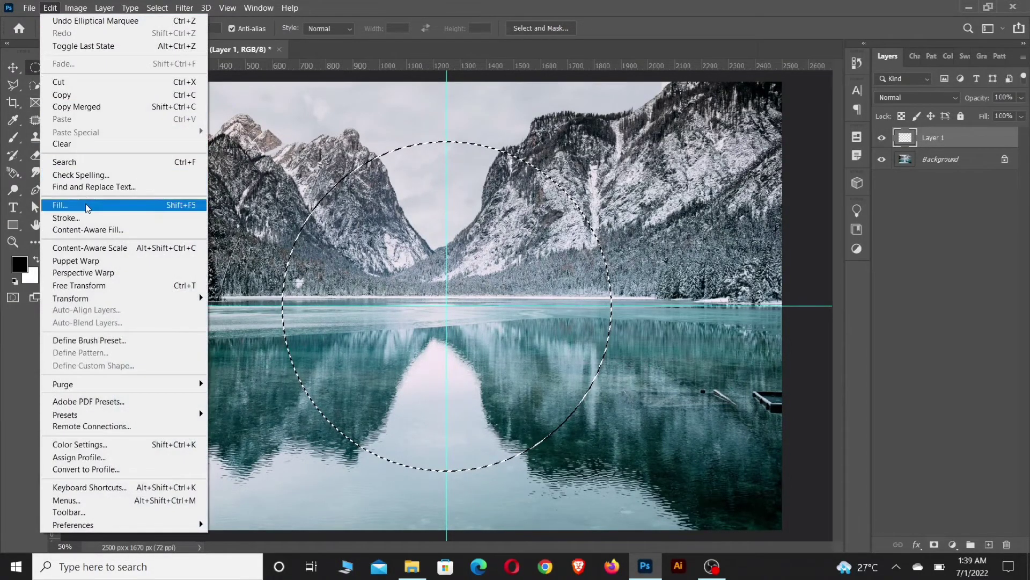
pyautogui.click(181, 206)
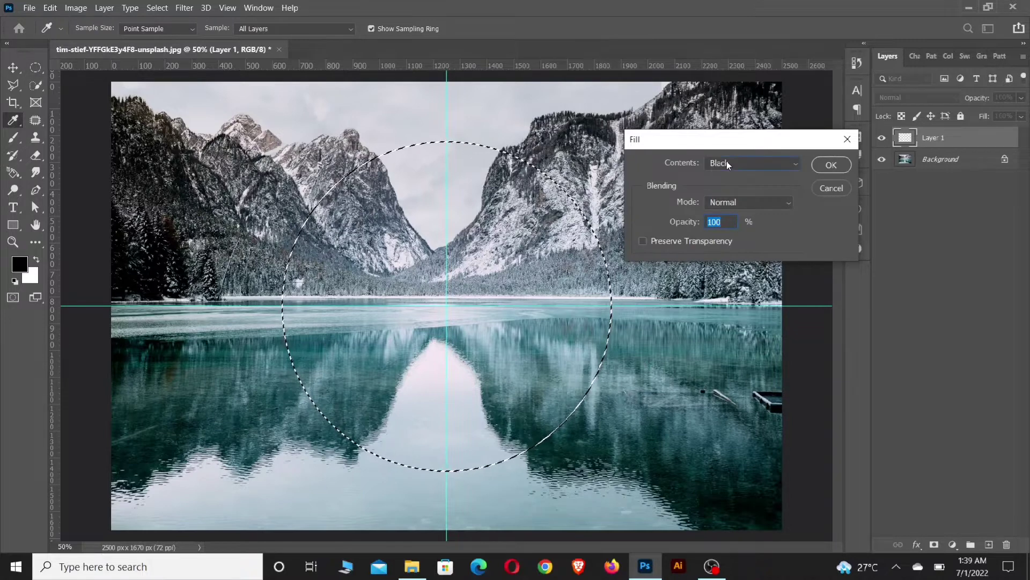
pyautogui.click(728, 164)
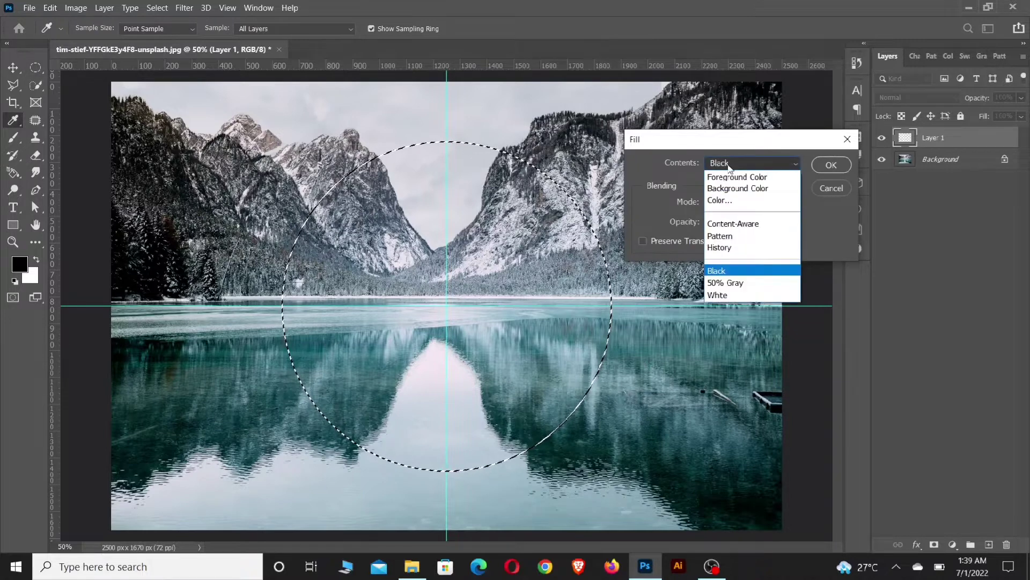
pyautogui.click(734, 271)
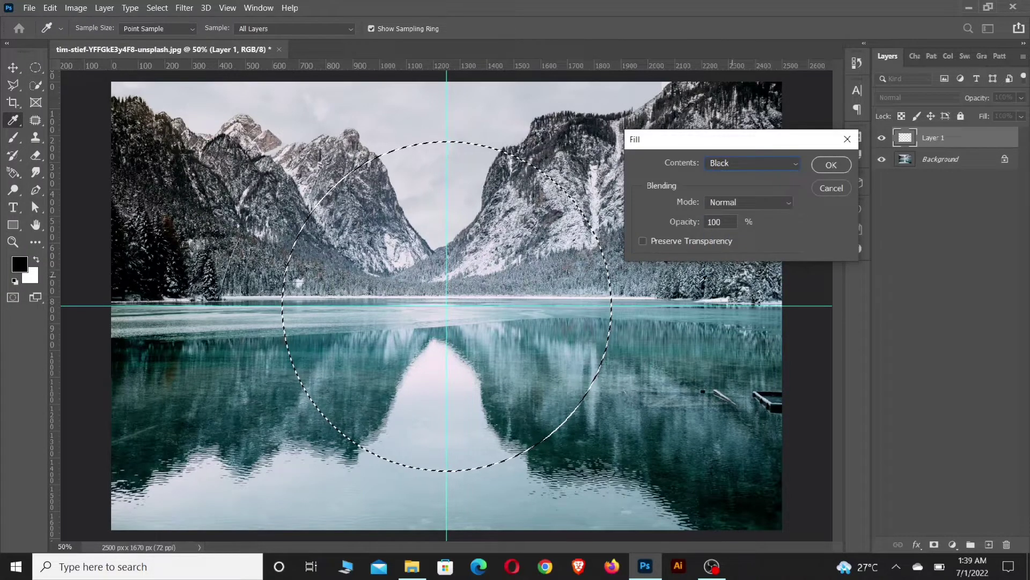
pyautogui.click(832, 165)
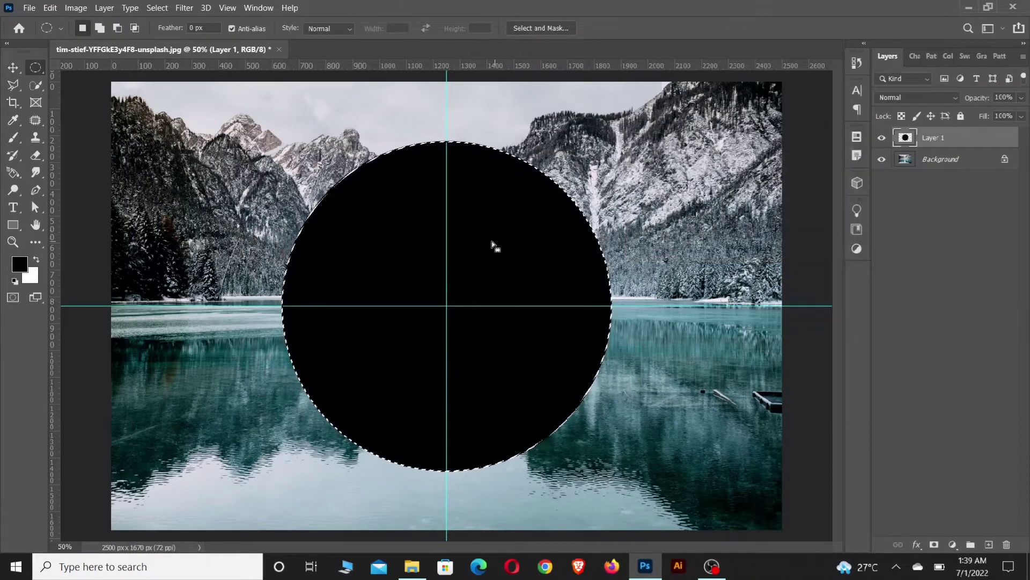
# Switch to the Move tool and deselect the circle.
pyautogui.click(13, 67)
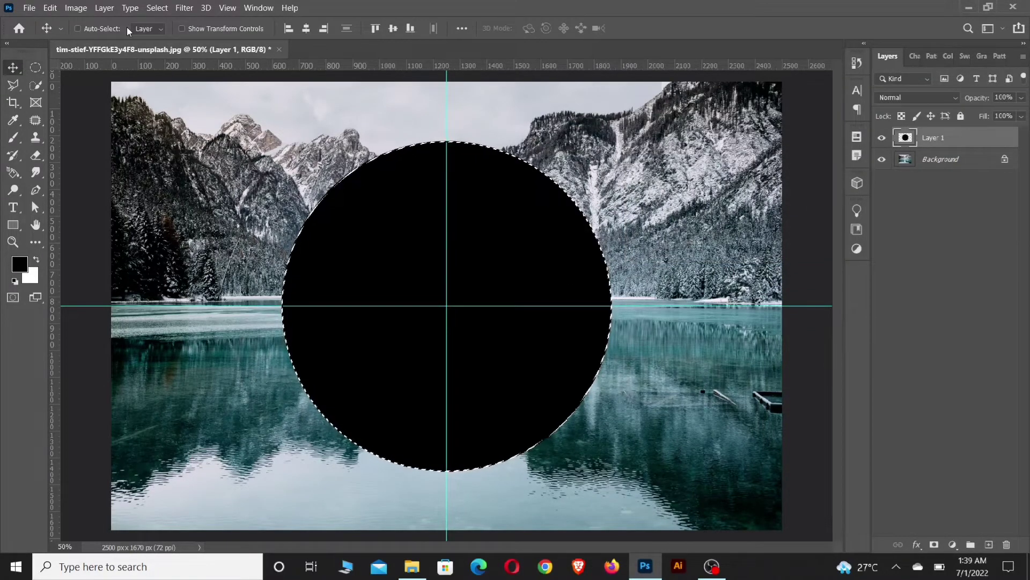
pyautogui.click(150, 9)
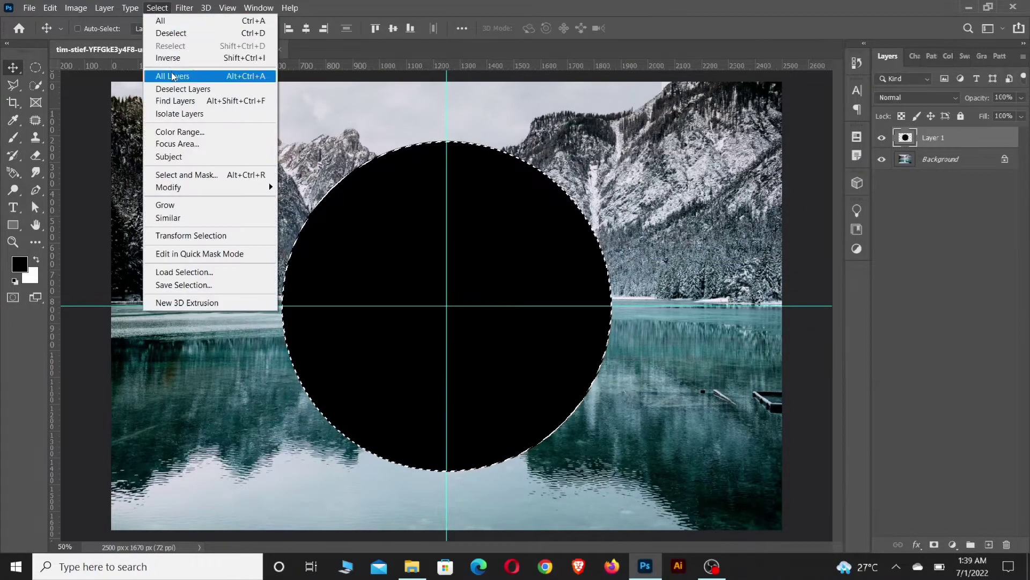
pyautogui.click(177, 36)
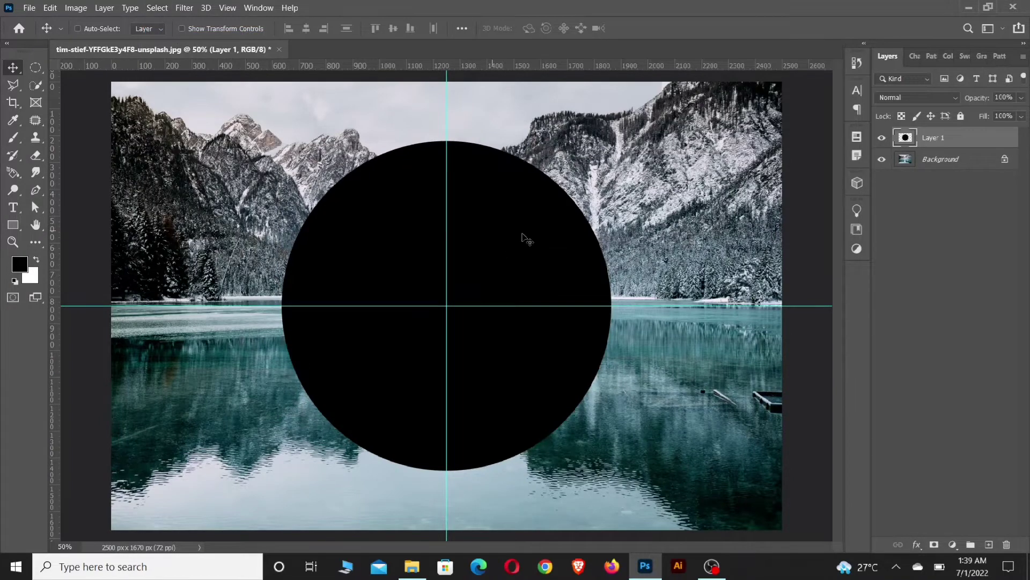
# Duplicate the Background layer and move Background copy above Layer 1.
pyautogui.click(953, 162)
pyautogui.rightClick(954, 161)
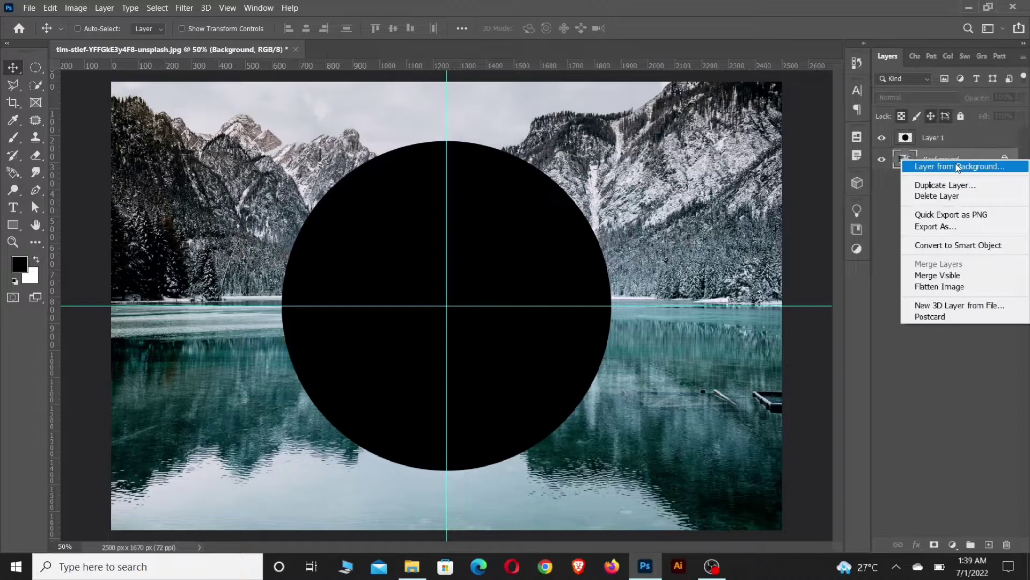
pyautogui.click(954, 191)
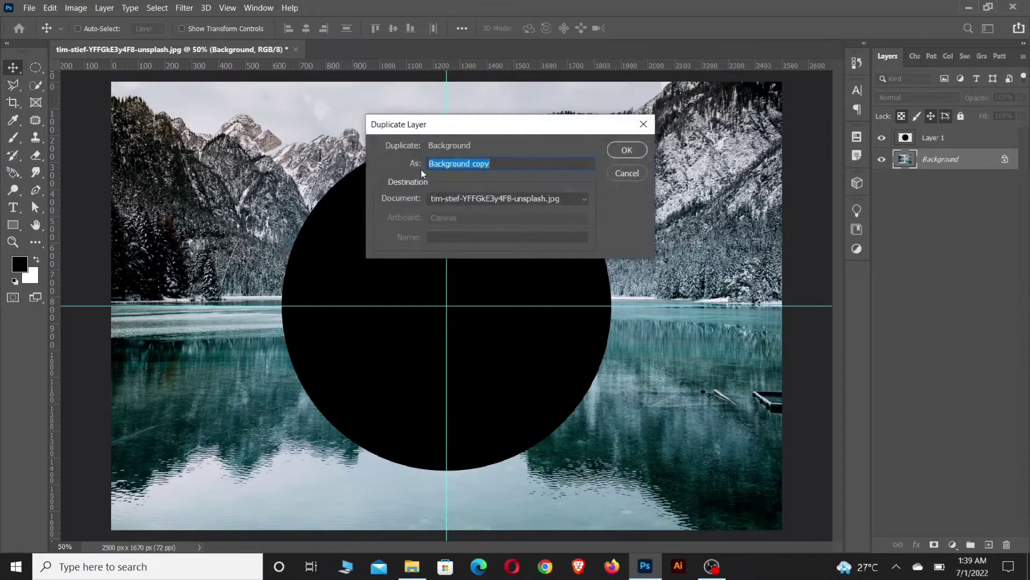
pyautogui.click(640, 151)
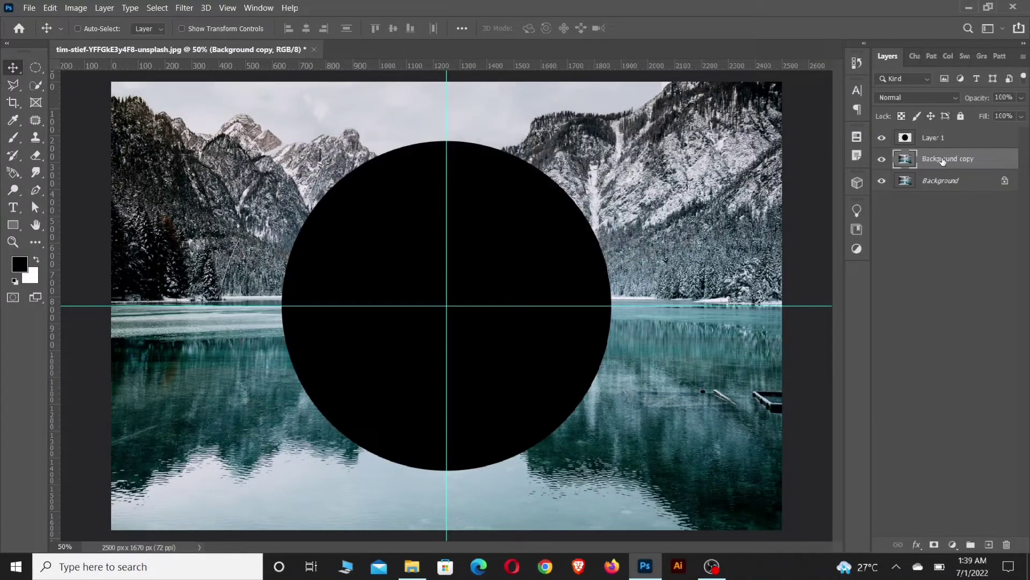
pyautogui.moveTo(965, 159); pyautogui.dragTo(963, 134)
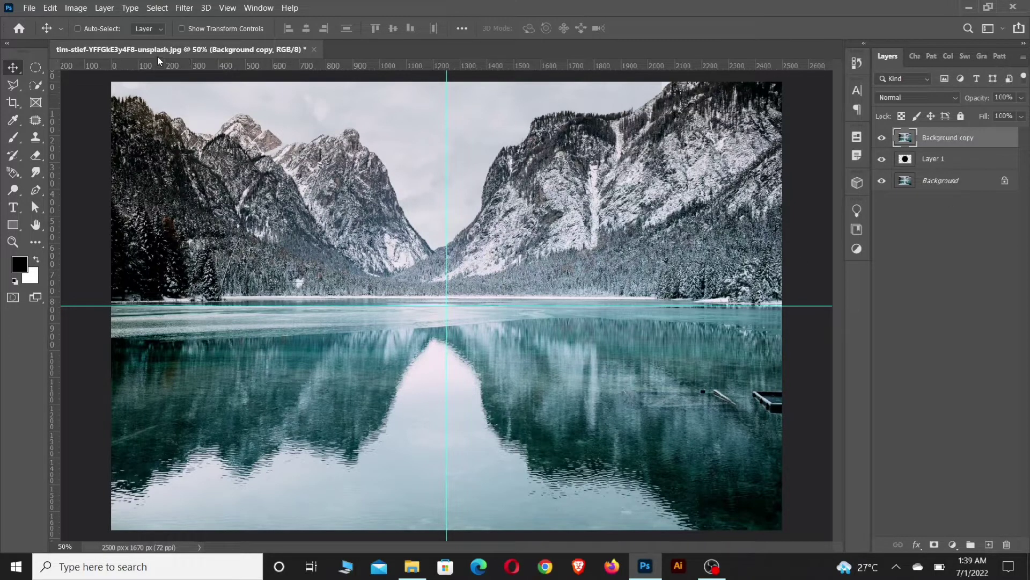
# Apply Spherize to Background copy at 100% Amount in Normal mode.
pyautogui.click(183, 9)
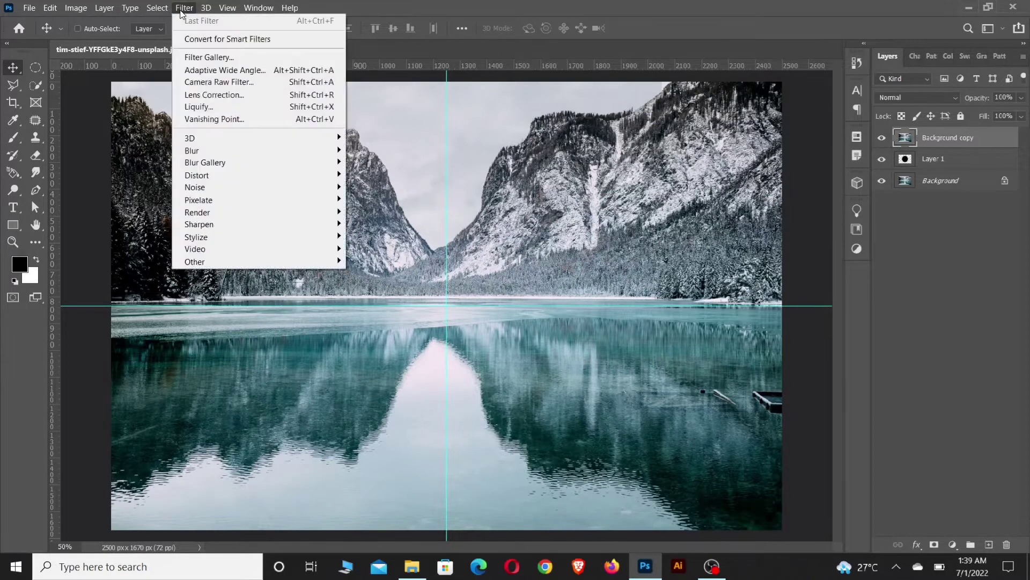
pyautogui.moveTo(196, 175)
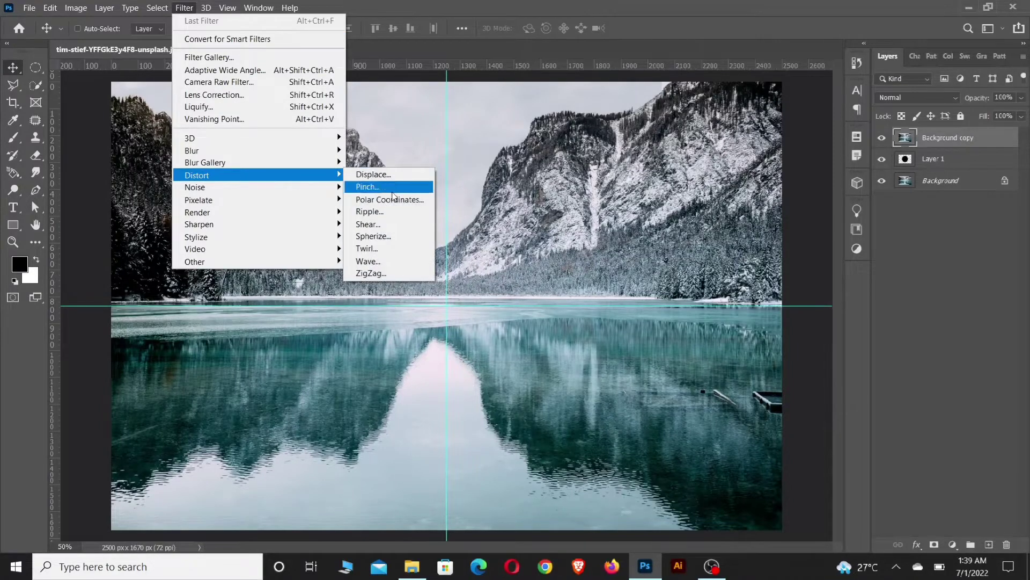
pyautogui.click(402, 241)
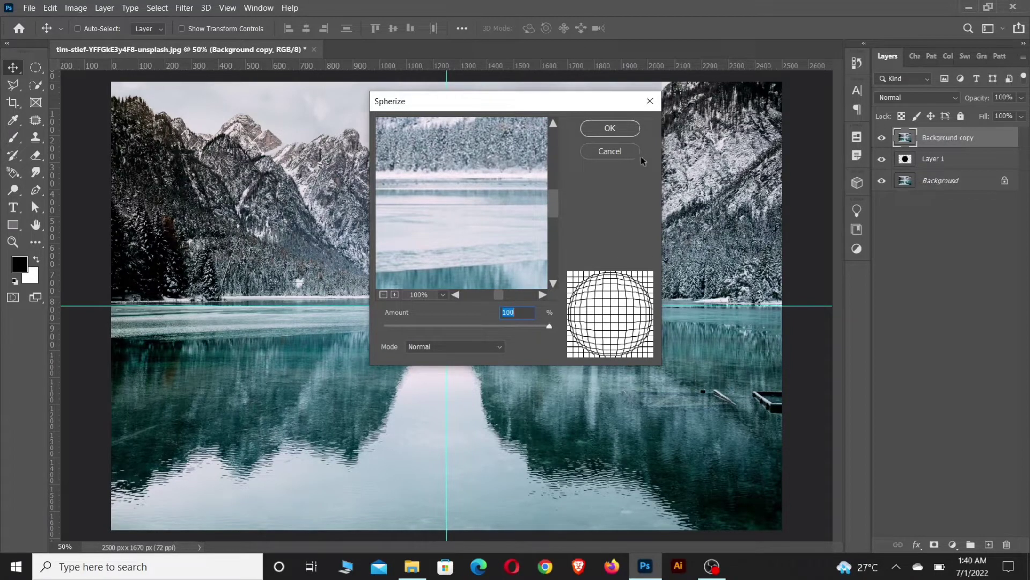
pyautogui.click(615, 128)
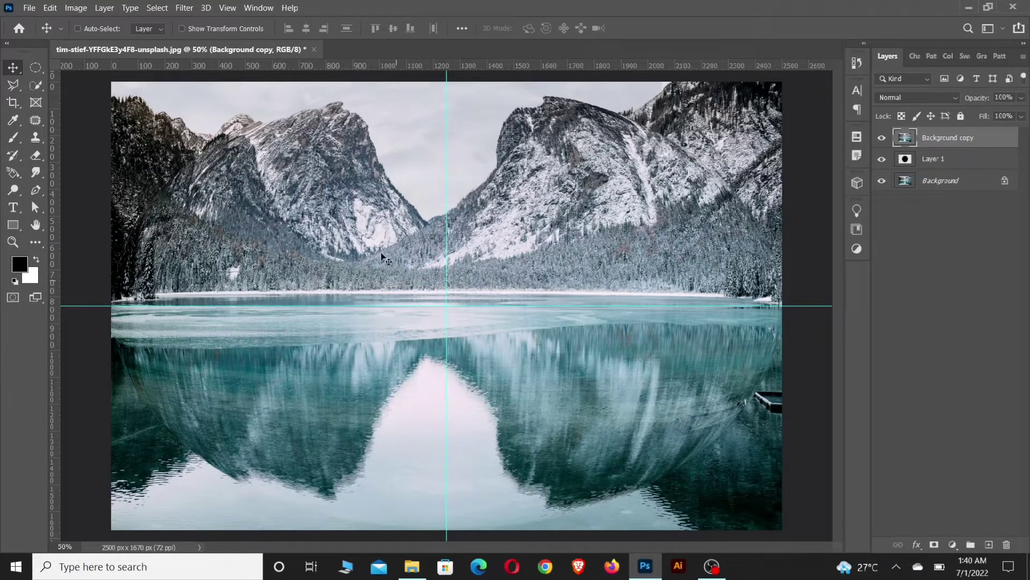
# Free-transform the spherized copy down to about 1228 × 1228 px over the black circle.
pyautogui.press('ctrl')
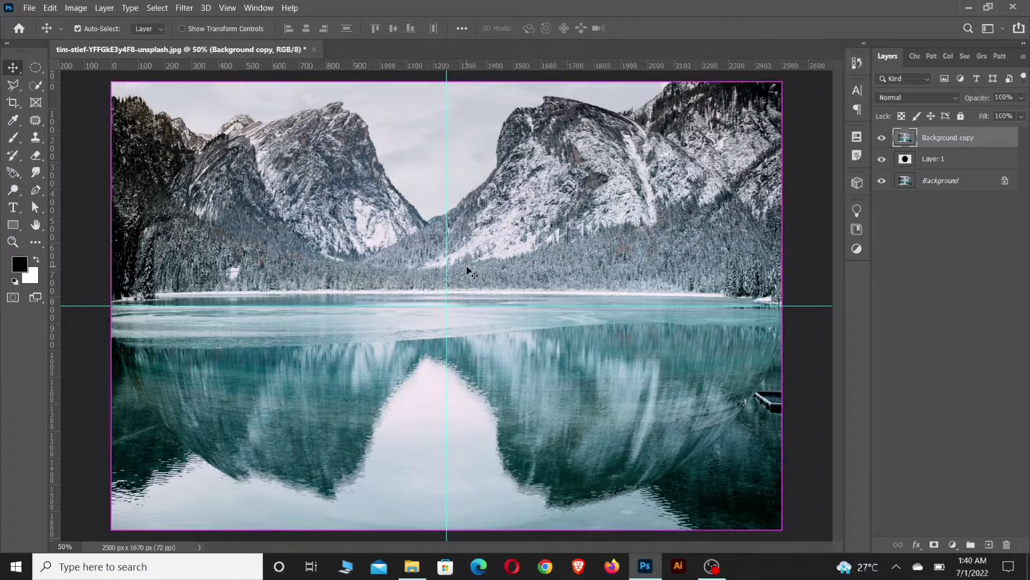
pyautogui.hotkey('ctrl', 't')
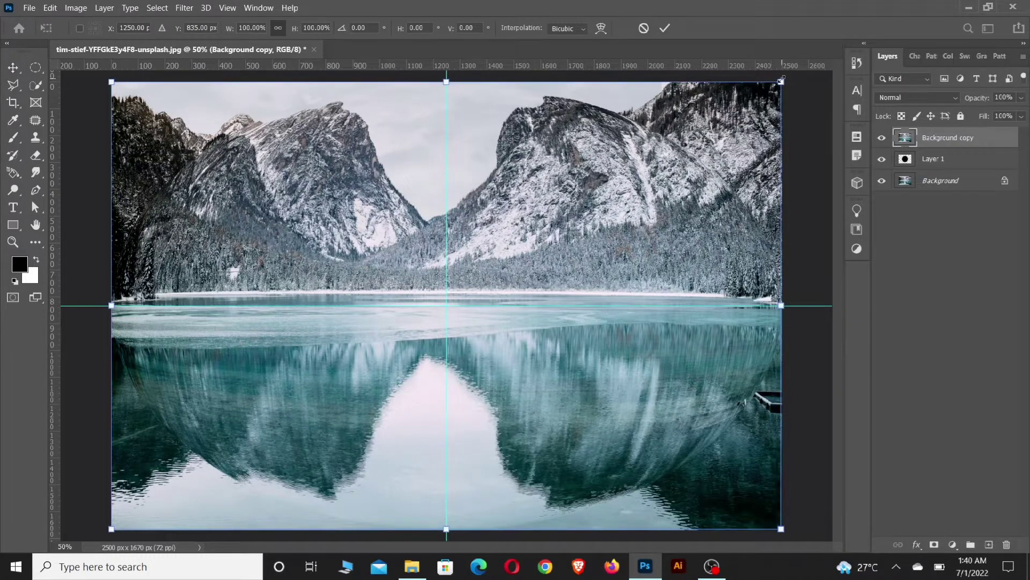
pyautogui.moveTo(781, 82)
pyautogui.mouseDown()
pyautogui.moveTo(590, 141)
pyautogui.moveTo(611, 141)
pyautogui.mouseUp()
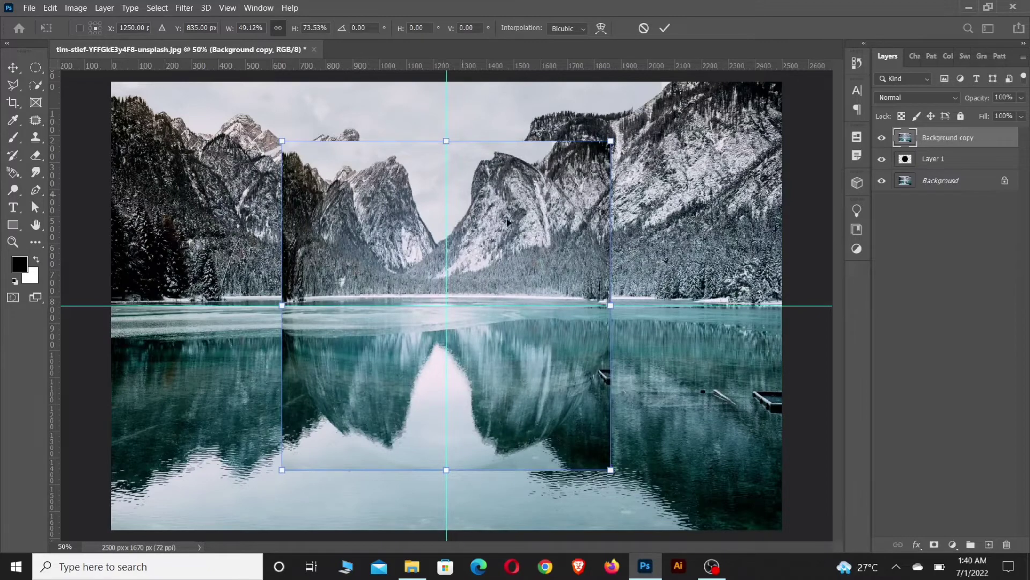
# Load Layer 1's circle as a selection and use it as Background copy's layer mask.
pyautogui.click(928, 159)
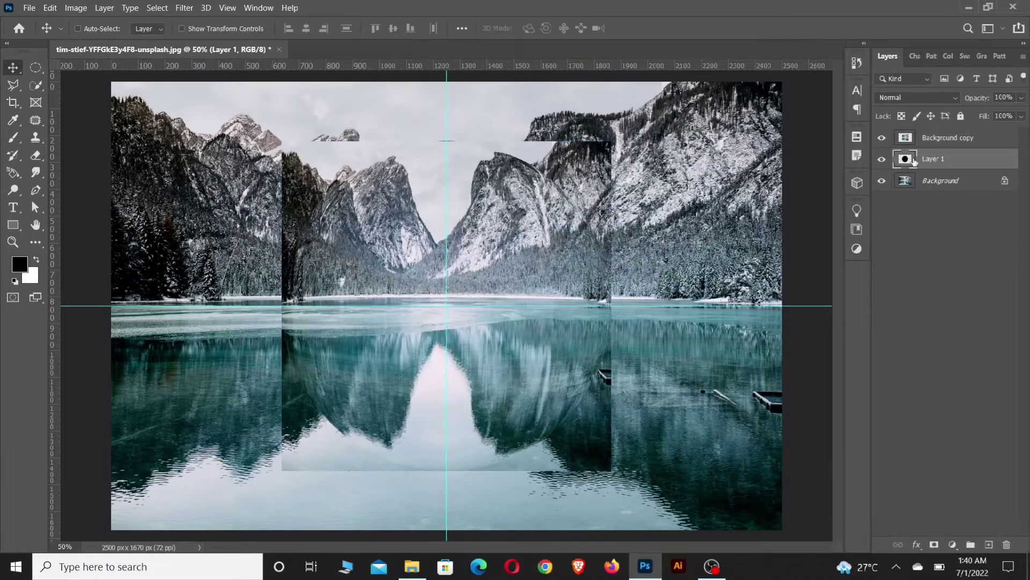
pyautogui.rightClick(914, 161)
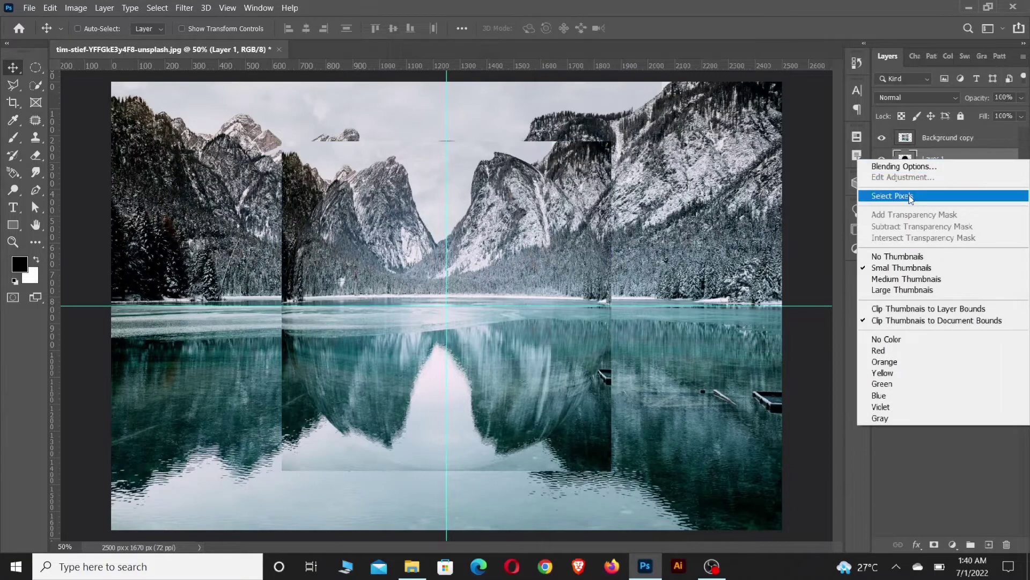
pyautogui.click(891, 197)
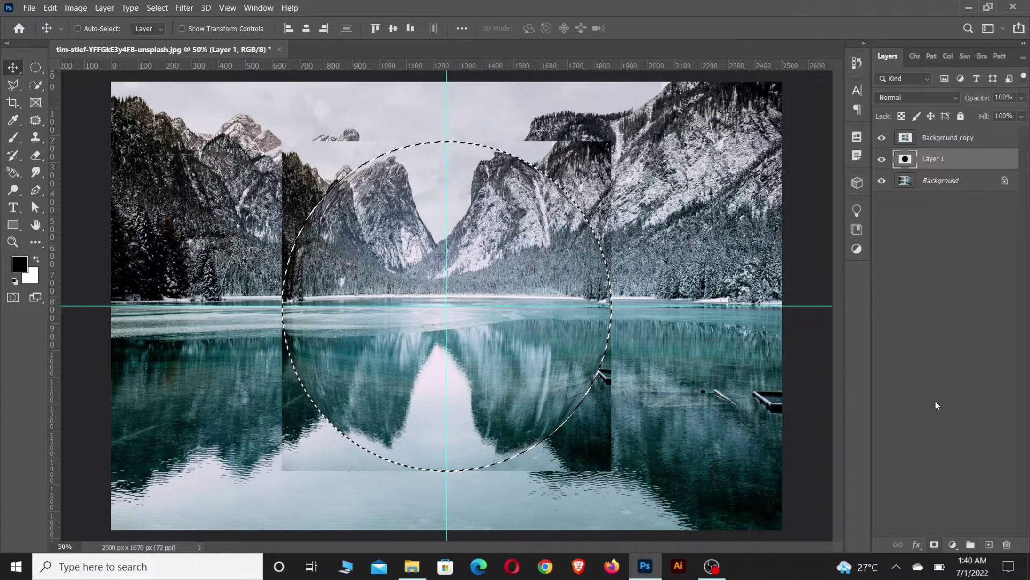
pyautogui.click(948, 138)
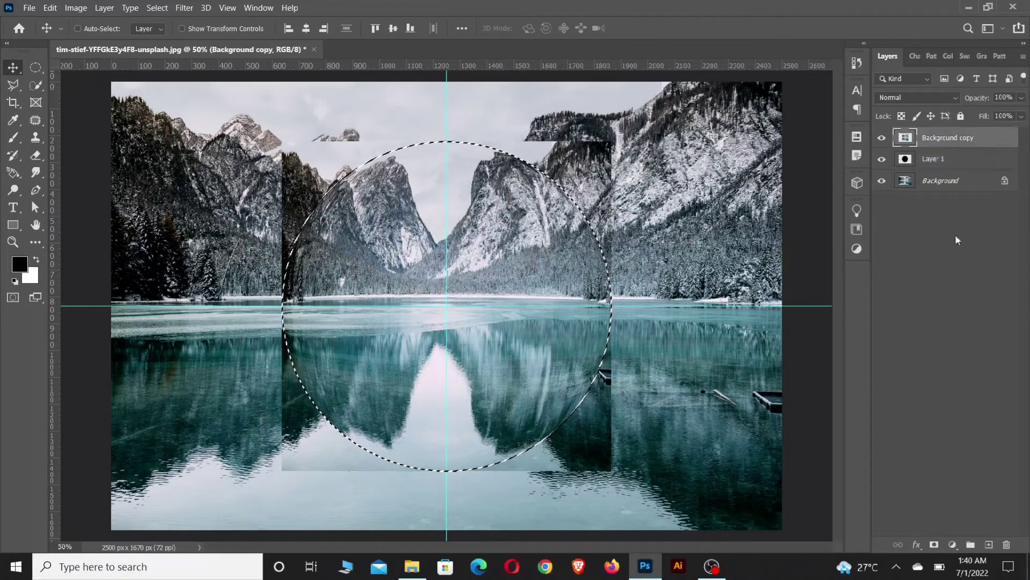
pyautogui.click(935, 544)
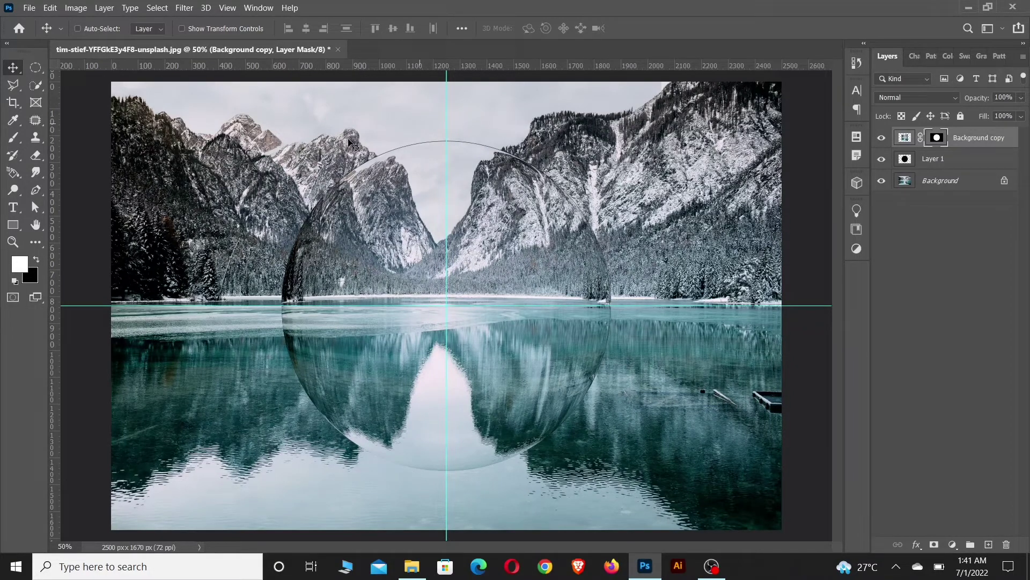
# Set black as foreground, add Layer 2, and load Layer 1's circle as a selection.
pyautogui.click(951, 229)
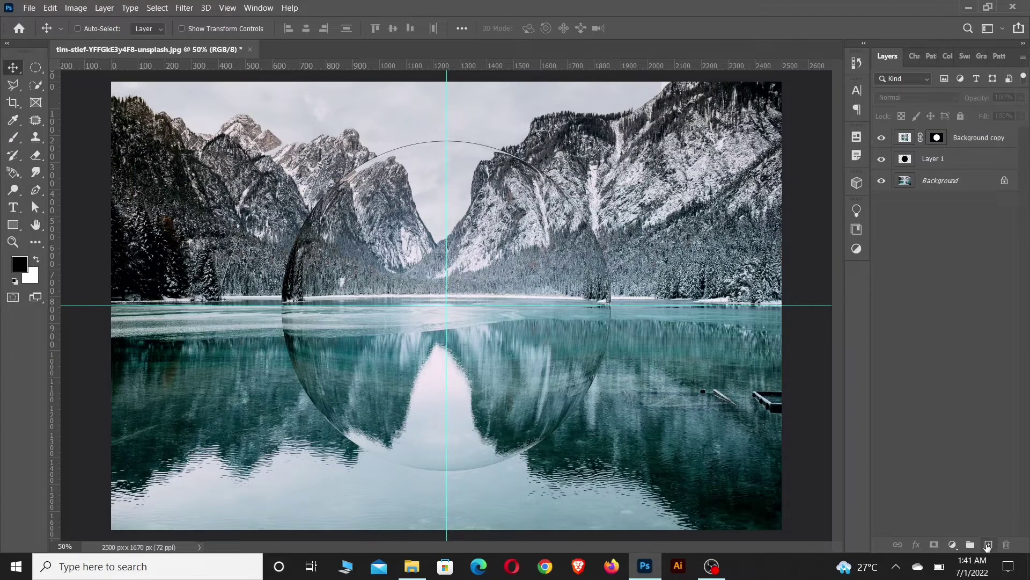
pyautogui.click(988, 544)
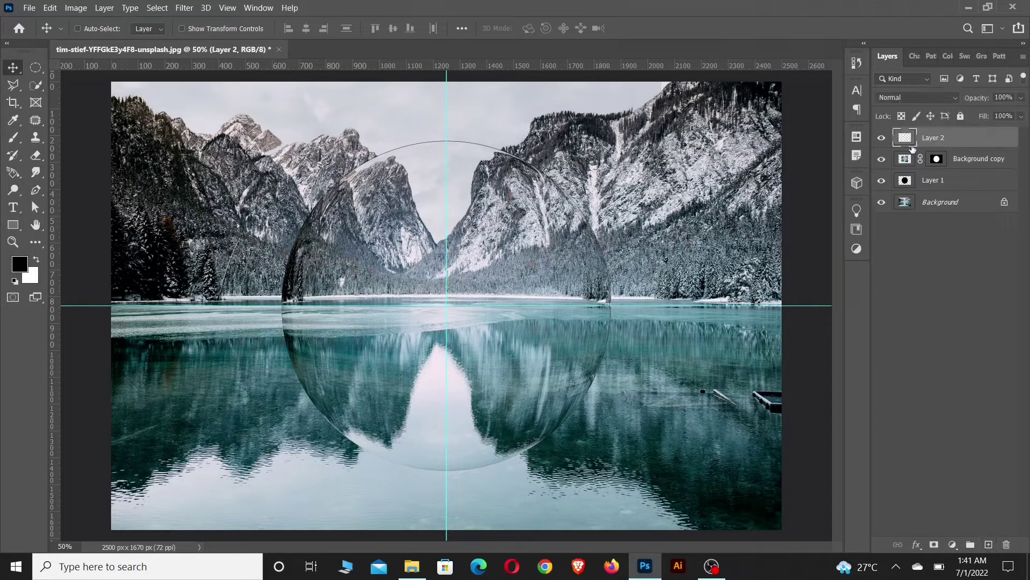
pyautogui.rightClick(912, 179)
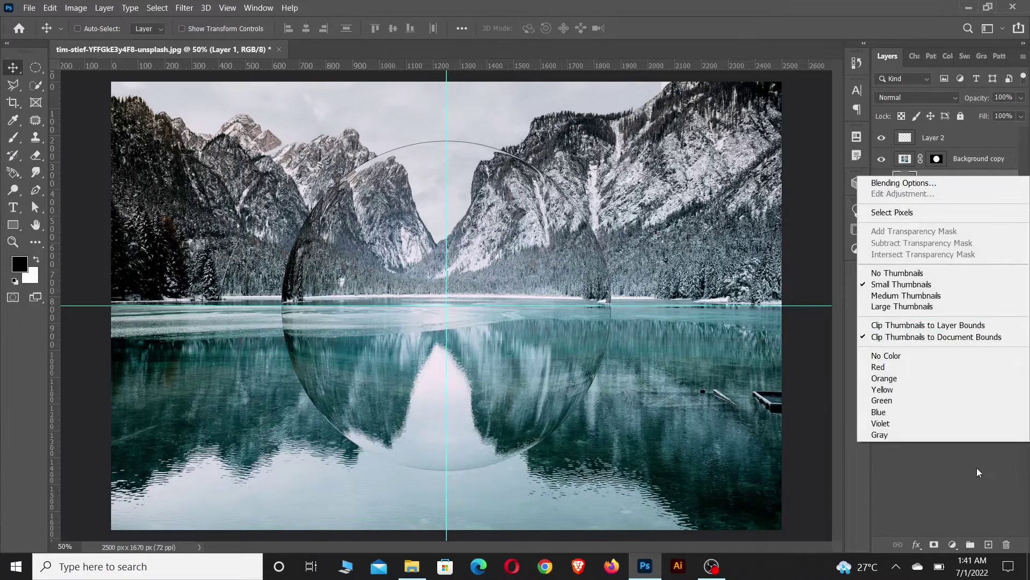
pyautogui.click(976, 468)
pyautogui.rightClick(911, 183)
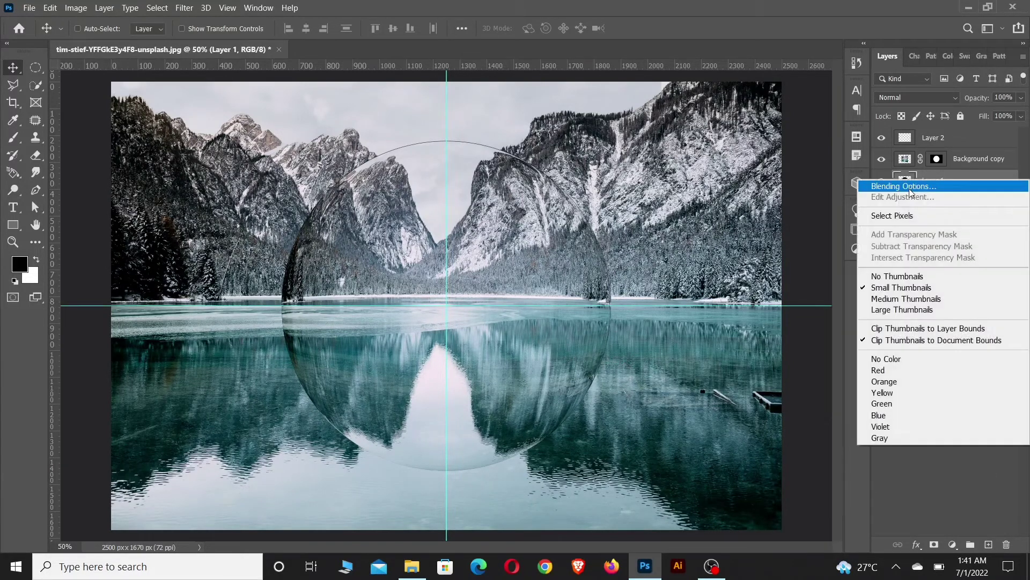
pyautogui.click(945, 217)
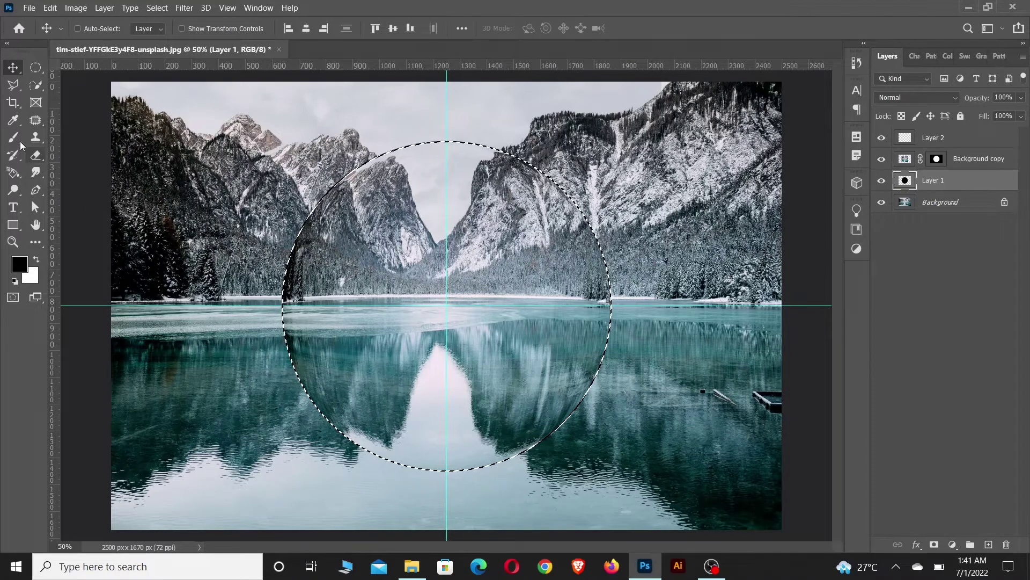
# Paint soft black shading inside the circle's rim on Layer 2 with a 183 px brush.
pyautogui.press('b')
pyautogui.click(97, 28)
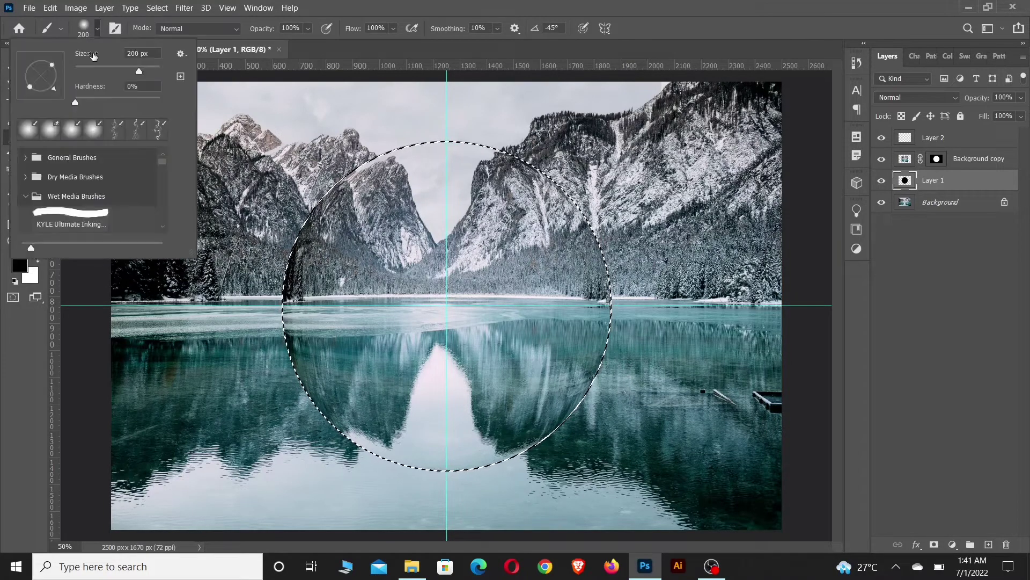
pyautogui.click(139, 70)
pyautogui.moveTo(138, 73); pyautogui.dragTo(135, 73)
pyautogui.click(229, 104)
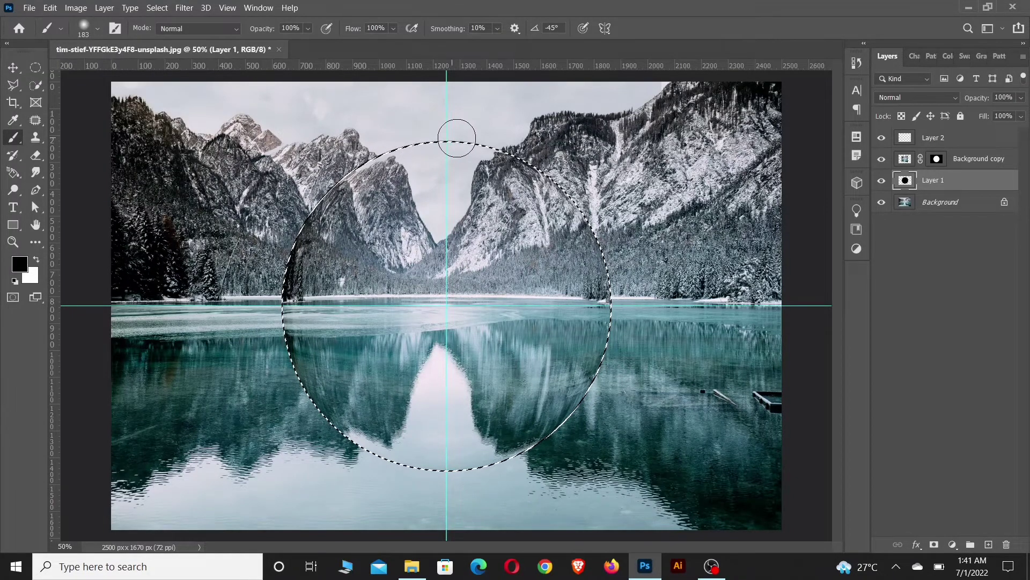
pyautogui.click(981, 145)
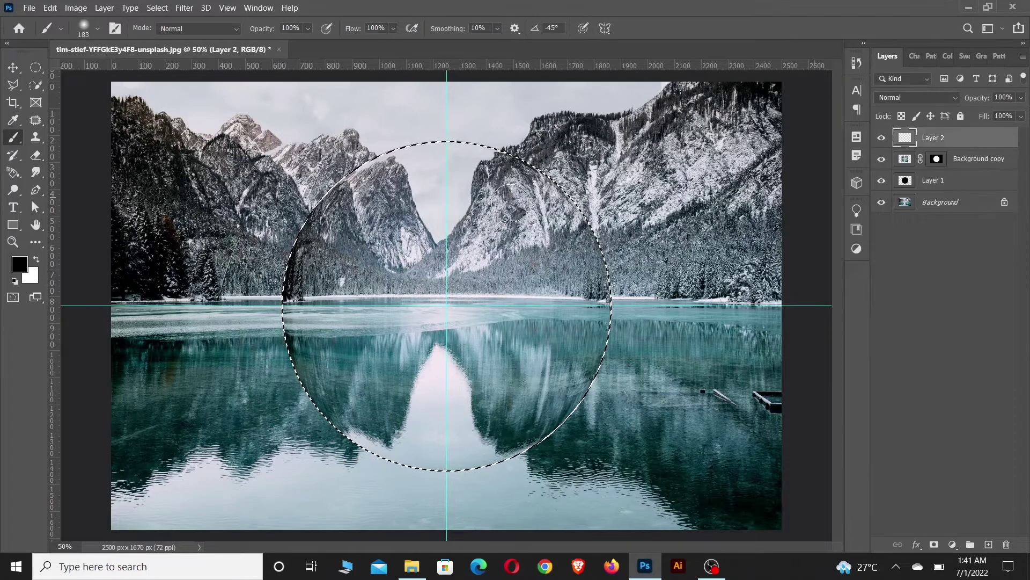
pyautogui.moveTo(399, 132); pyautogui.dragTo(486, 135)
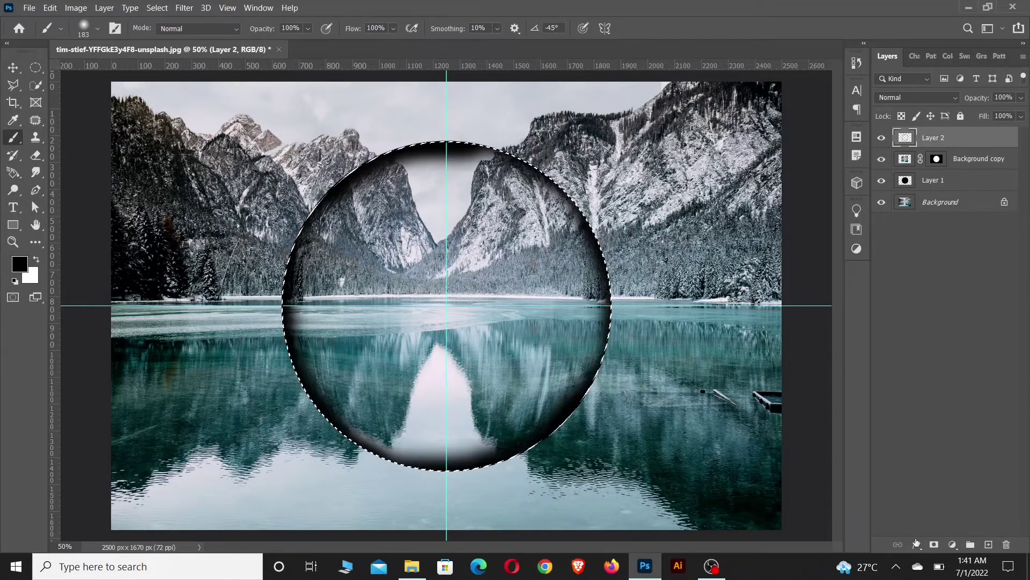
pyautogui.click(913, 96)
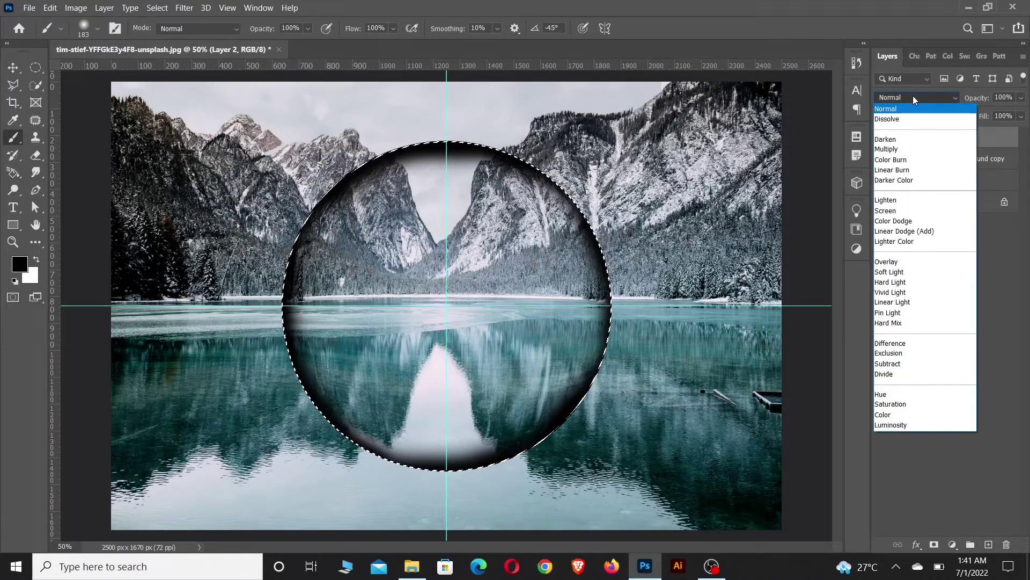
# Blend Layer 2 and a new Layer 3 in Soft Light, then add empty Layer 4.
pyautogui.click(915, 271)
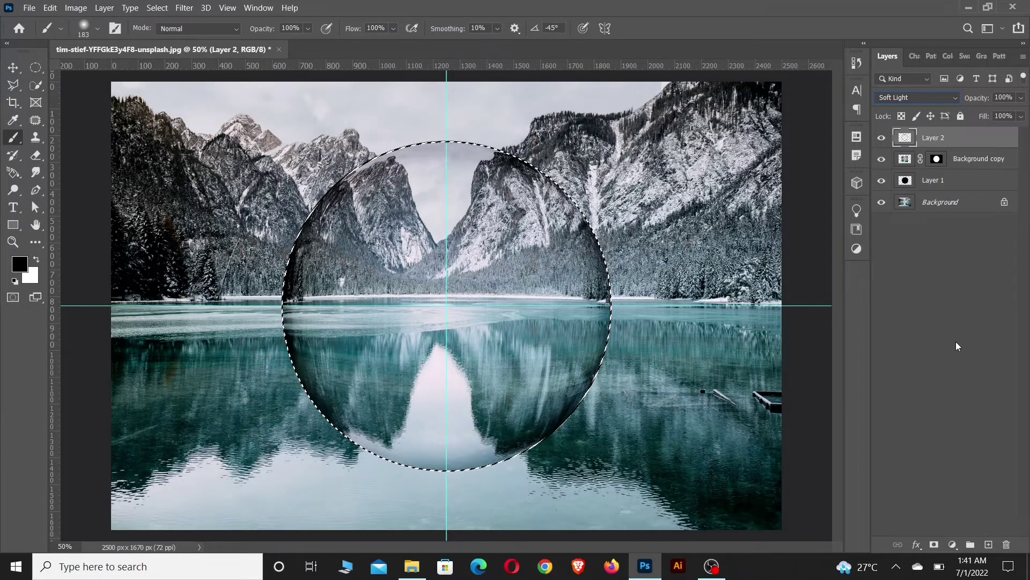
pyautogui.click(990, 545)
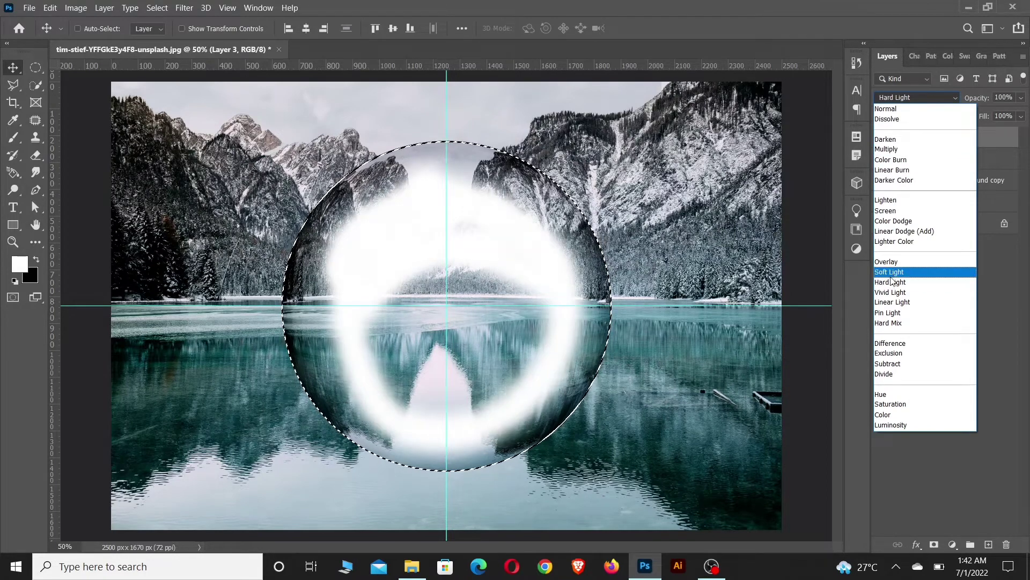
pyautogui.click(908, 276)
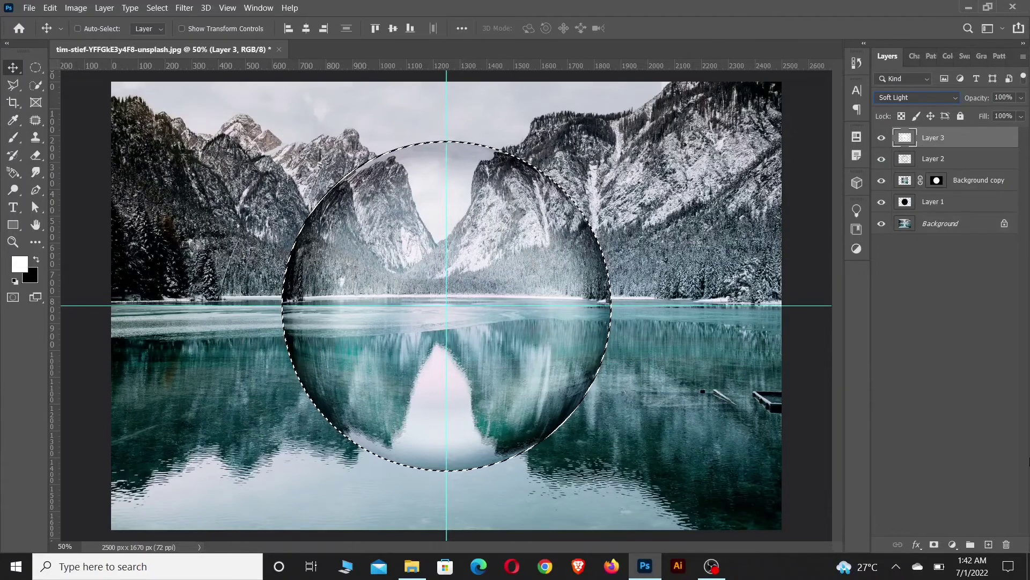
pyautogui.click(989, 545)
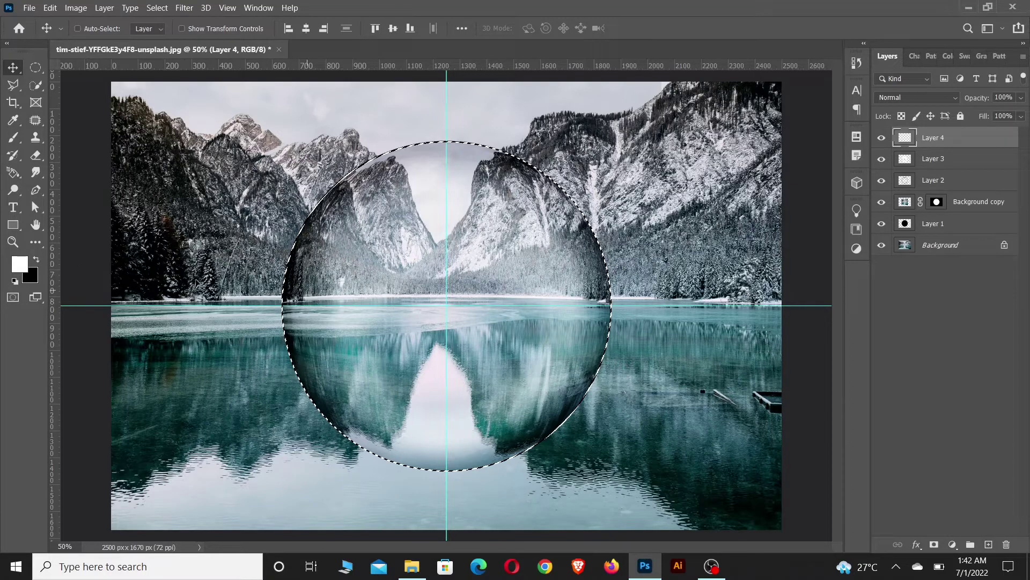
# Paint a black ring inside the circle's edge on Layer 4 and blend it in Overlay.
pyautogui.click(35, 259)
pyautogui.click(13, 137)
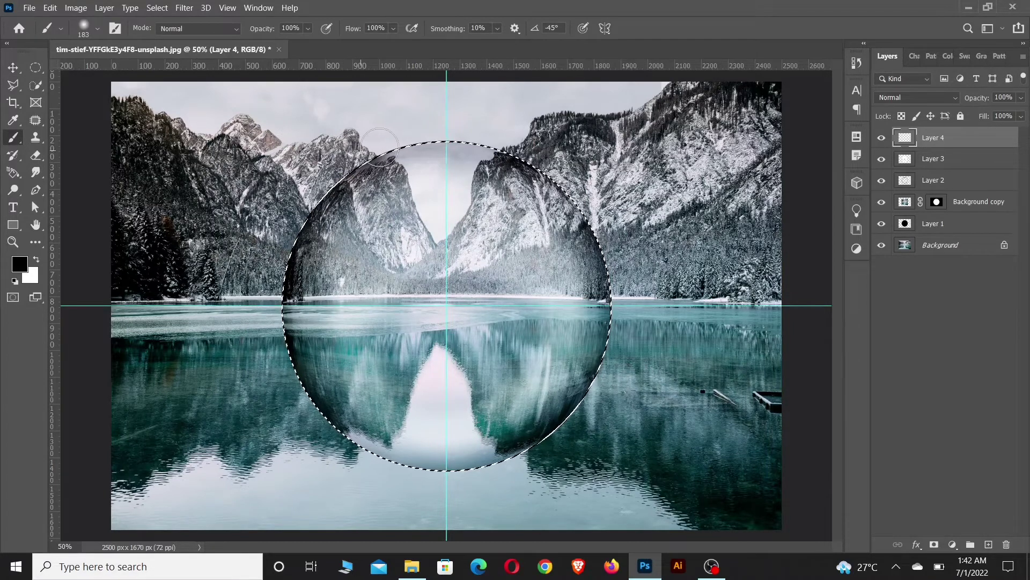
pyautogui.moveTo(379, 146); pyautogui.dragTo(343, 172)
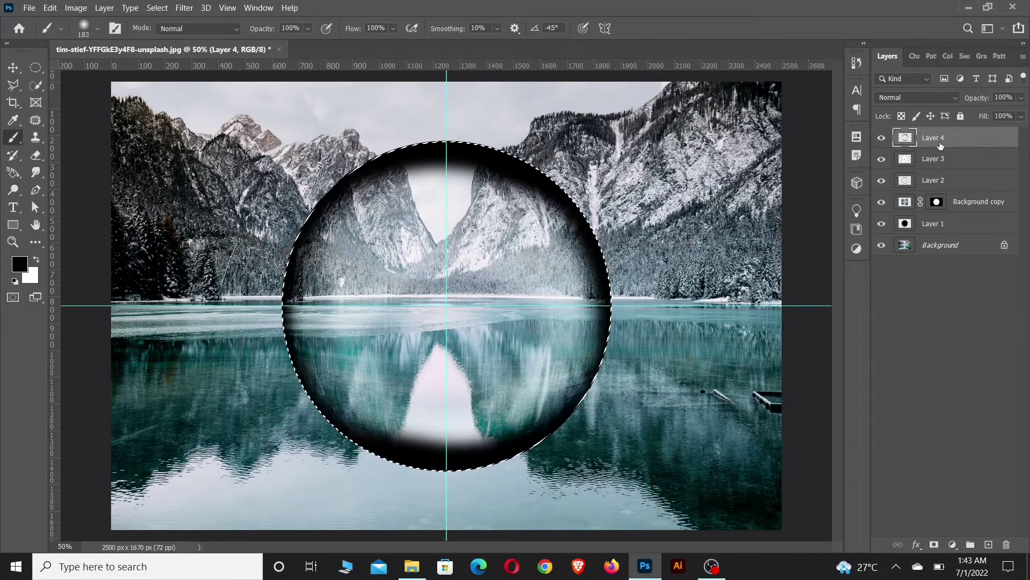
pyautogui.click(917, 100)
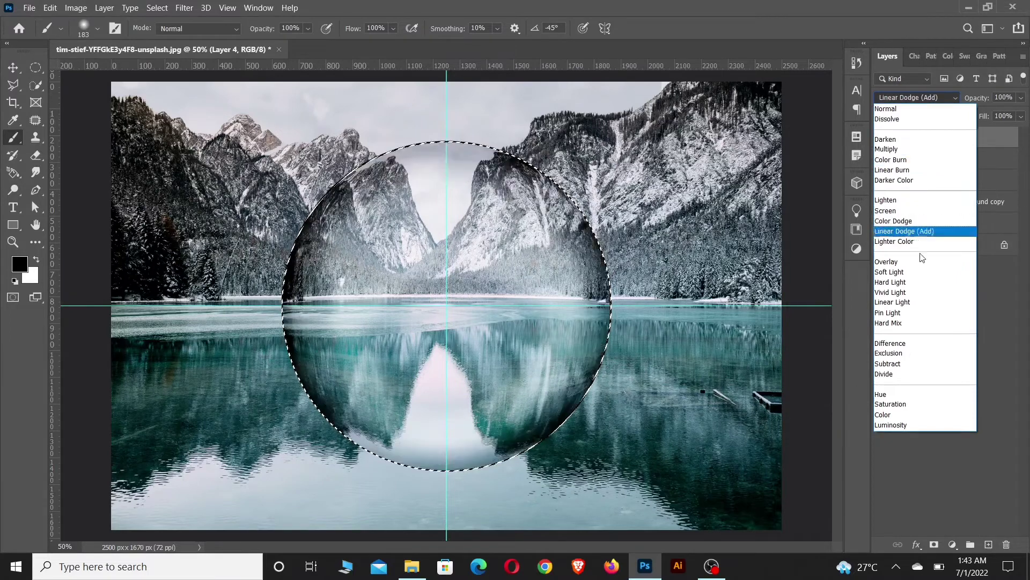
pyautogui.click(897, 263)
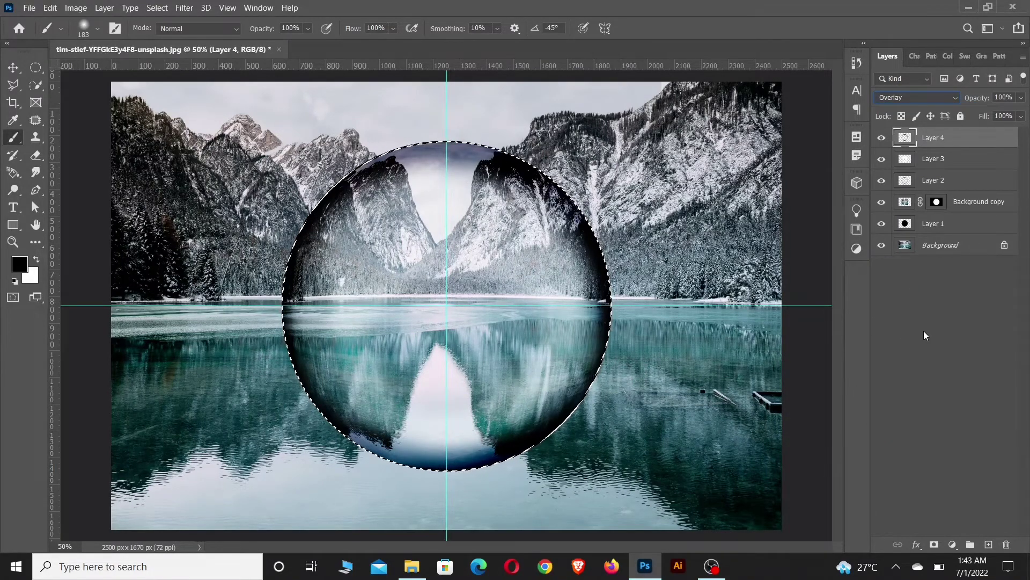
pyautogui.click(13, 69)
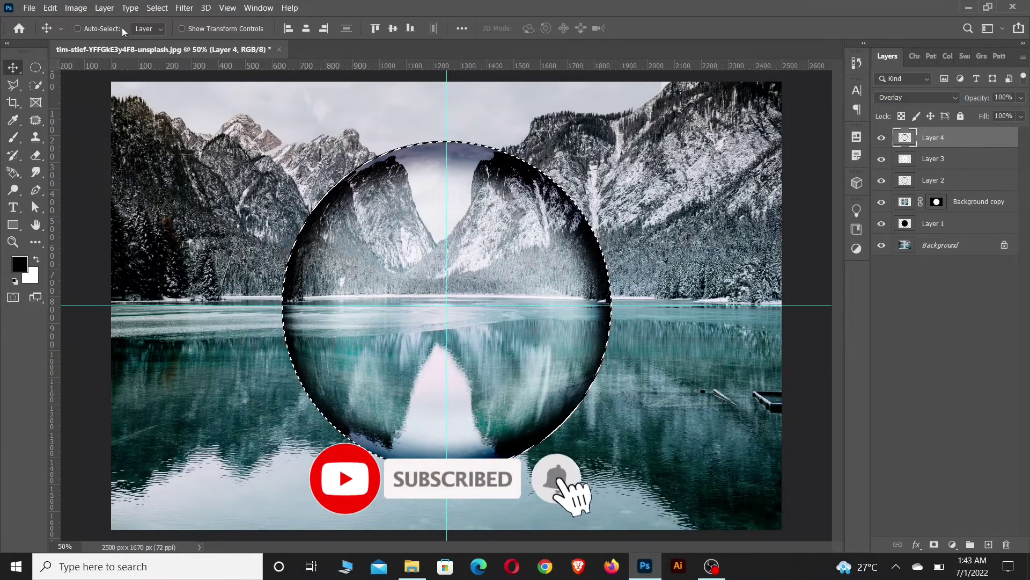
# Deselect the circular selection via Select > Deselect, leaving the crystal ball clean over the lake.
pyautogui.click(158, 7)
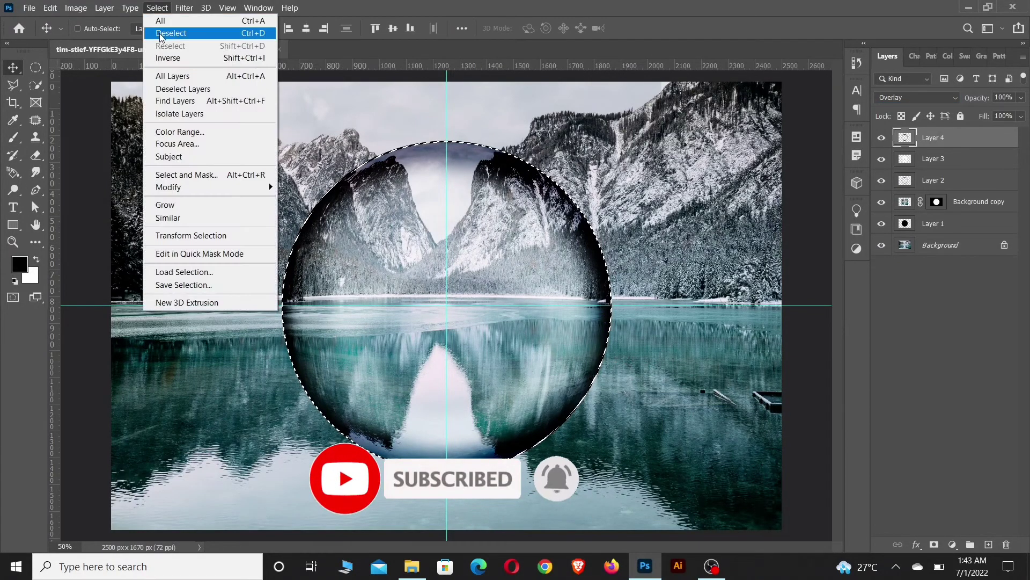
pyautogui.click(161, 33)
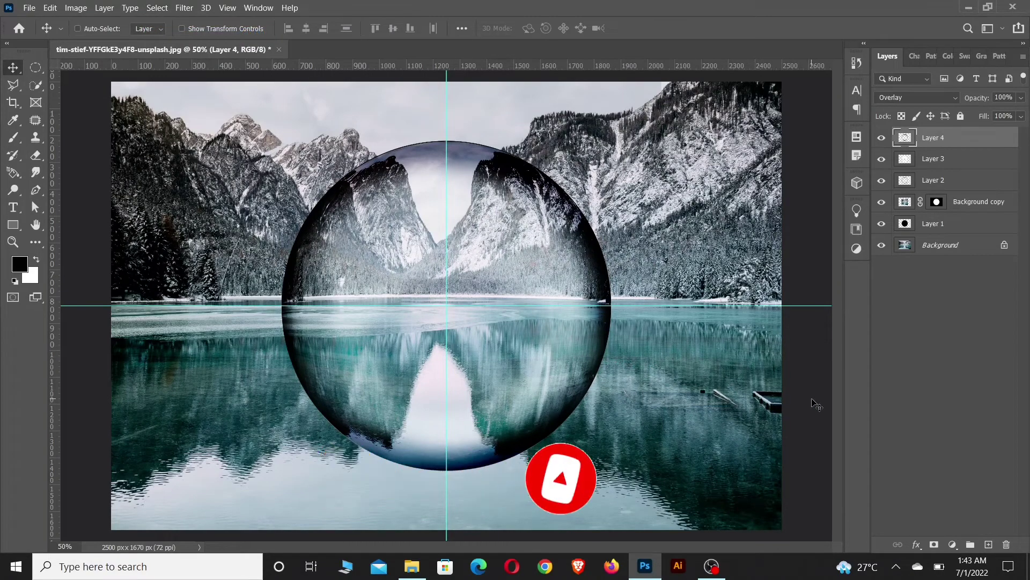